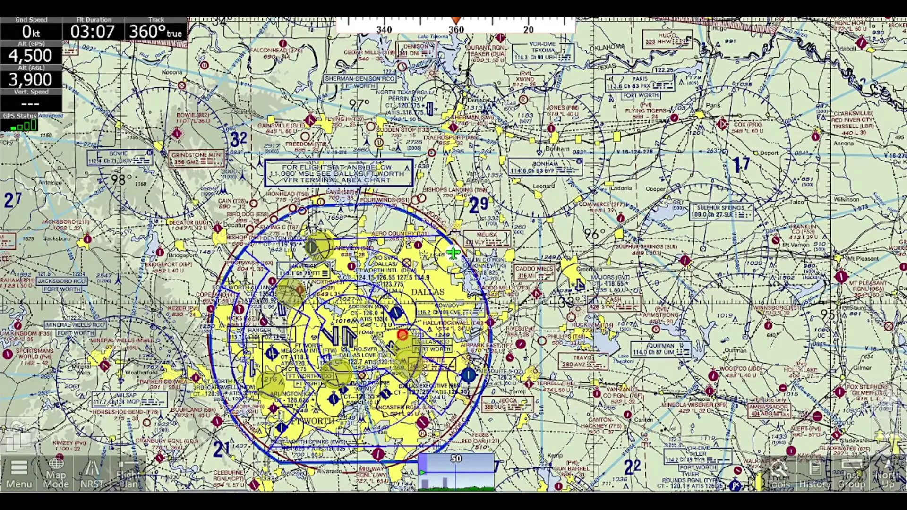
- Bring the Leidos Flight Service browser forward and open its dashboard, which shows no current flight plans
mouse_move(292, 490)
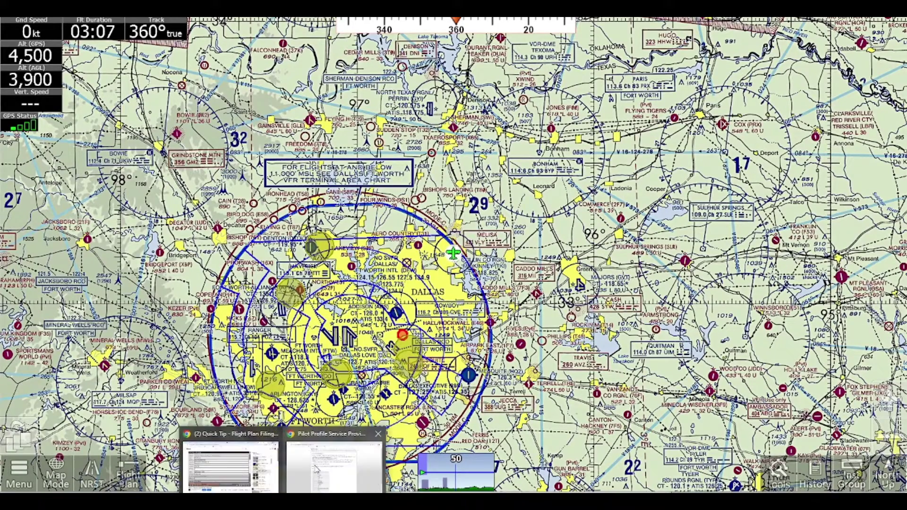
left_click(316, 469)
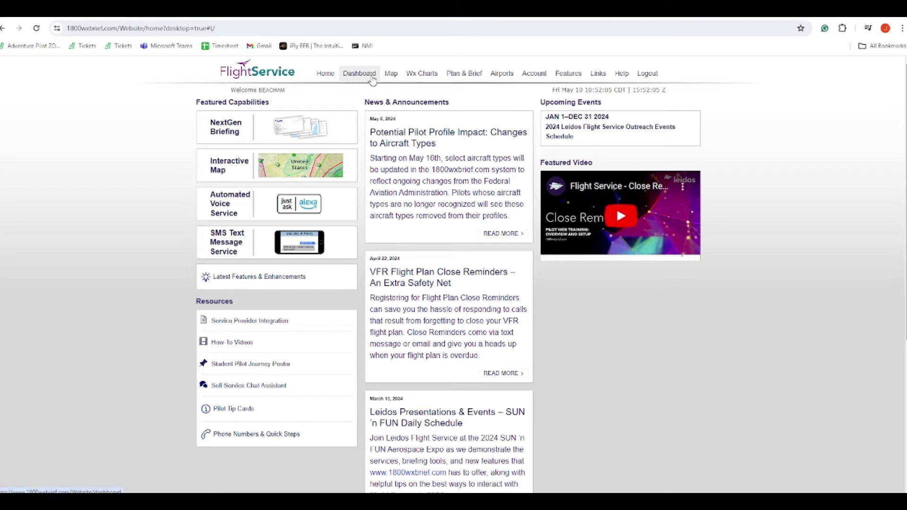
left_click(359, 73)
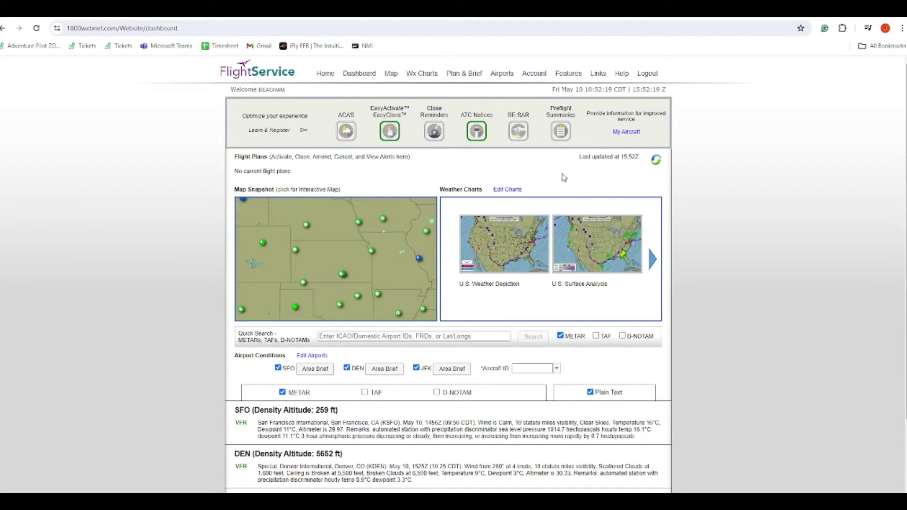
mouse_move(543, 81)
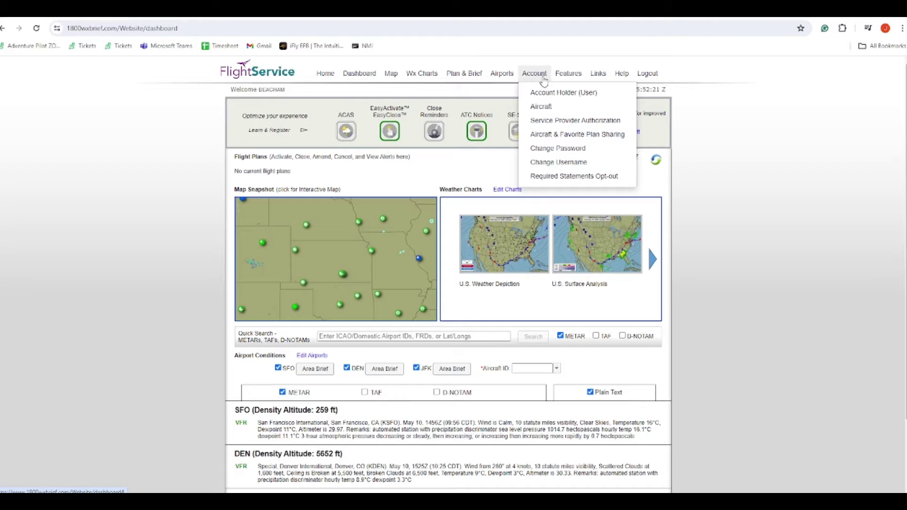
- Open Account > Service Provider Authorization and confirm iFly GPS is set to Yes
left_click(544, 121)
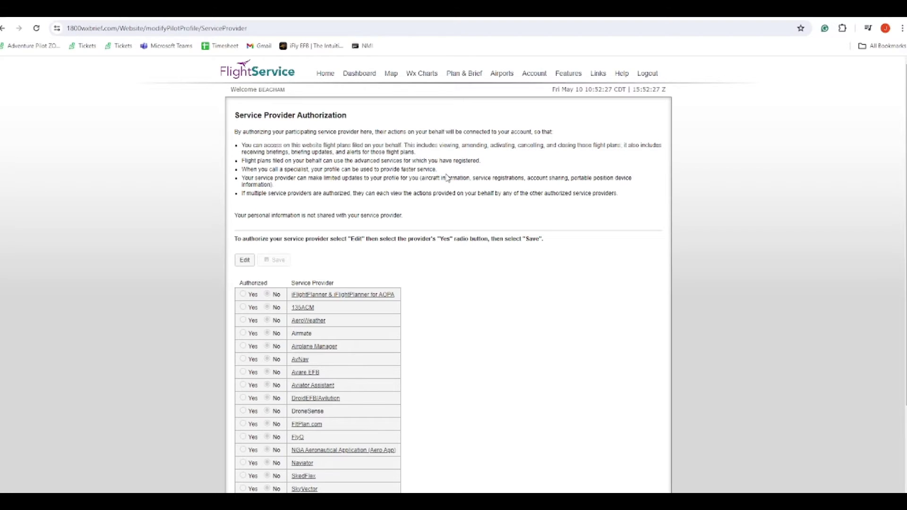
scroll(441, 263, "down", 3)
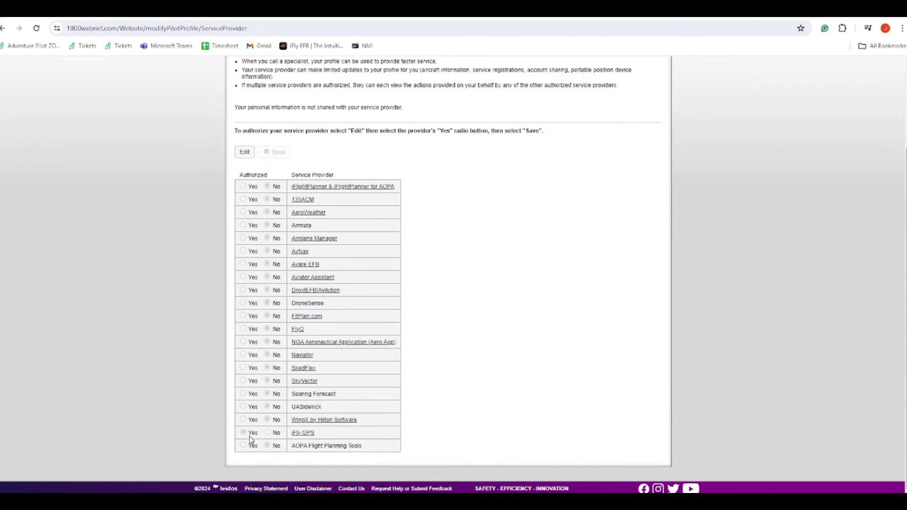
scroll(245, 210, "up", 3)
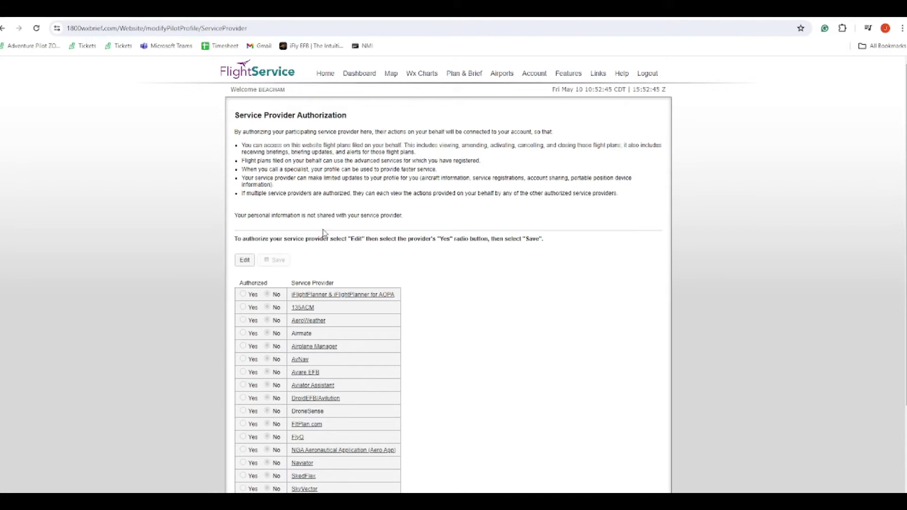
scroll(318, 213, "down", 2)
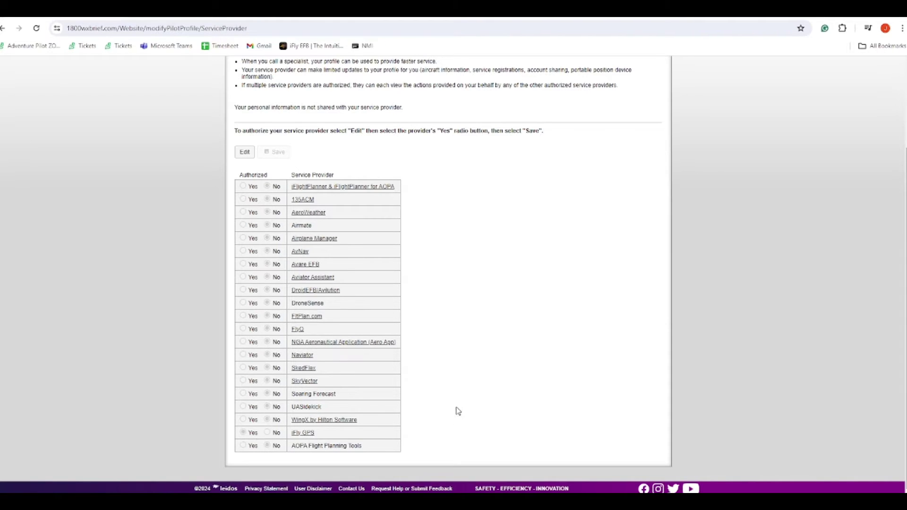
scroll(456, 406, "up", 1)
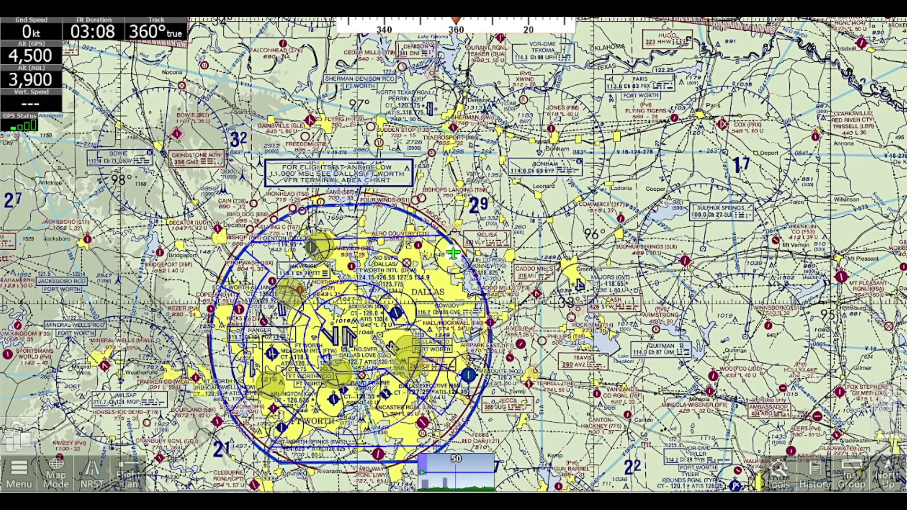
left_click(17, 479)
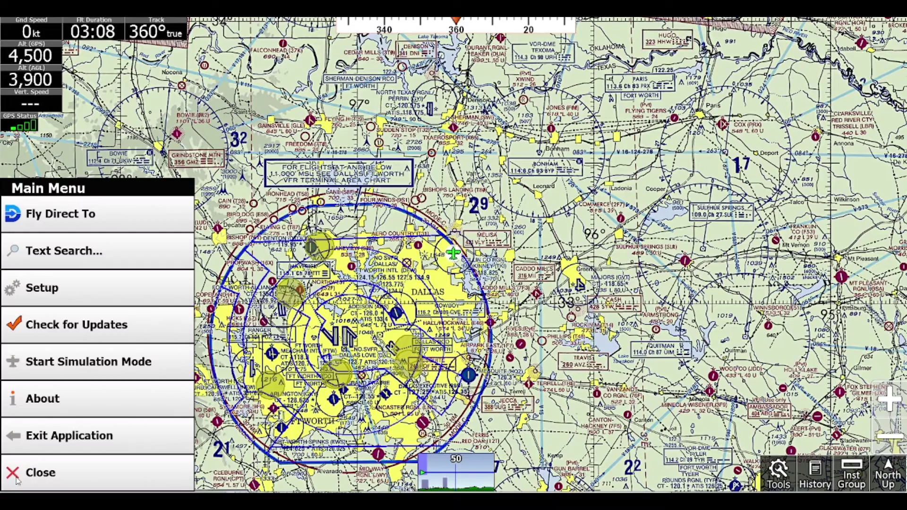
left_click(19, 289)
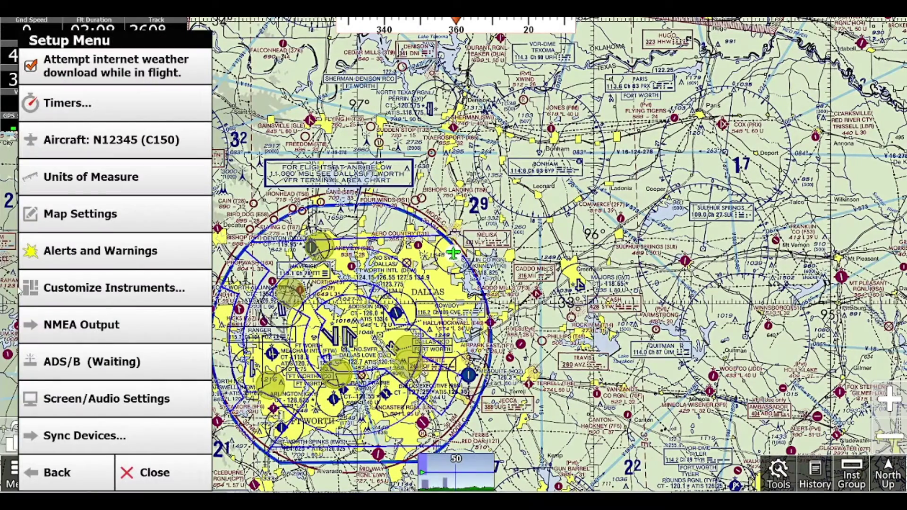
key("Escape")
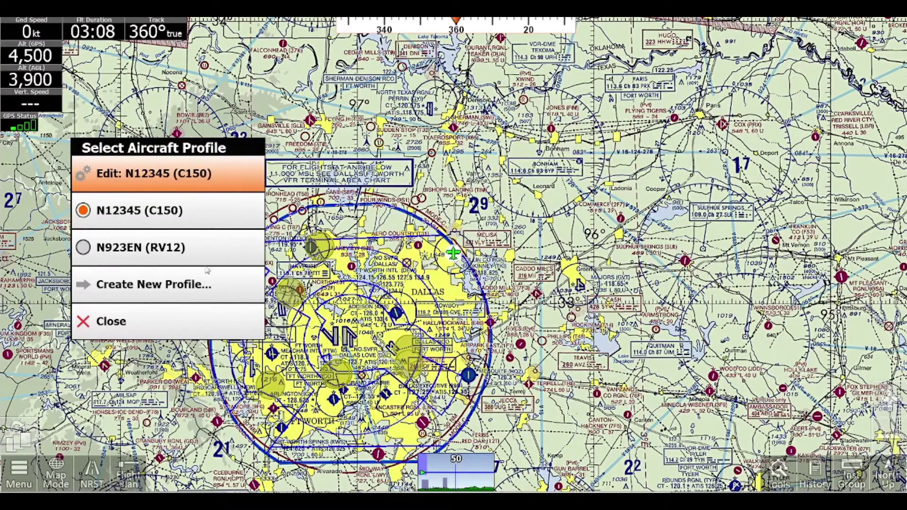
left_click(195, 188)
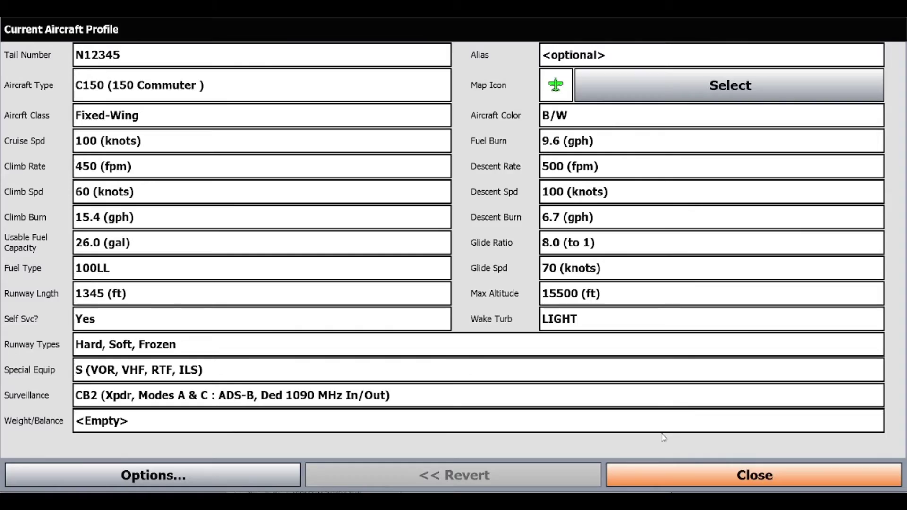
left_click(684, 484)
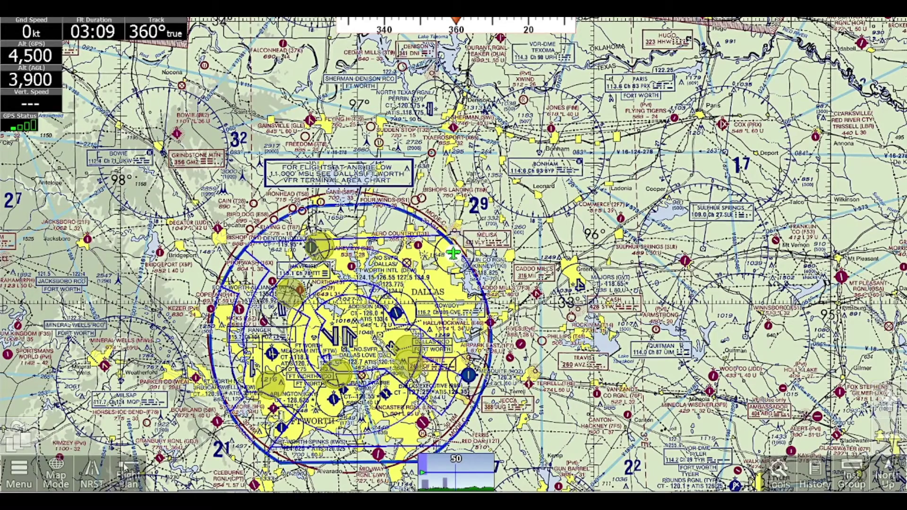
- Enter a VFR route 'KTKI KDUA' (46.8 nm, 012° true, about 28 minutes)
left_click(128, 478)
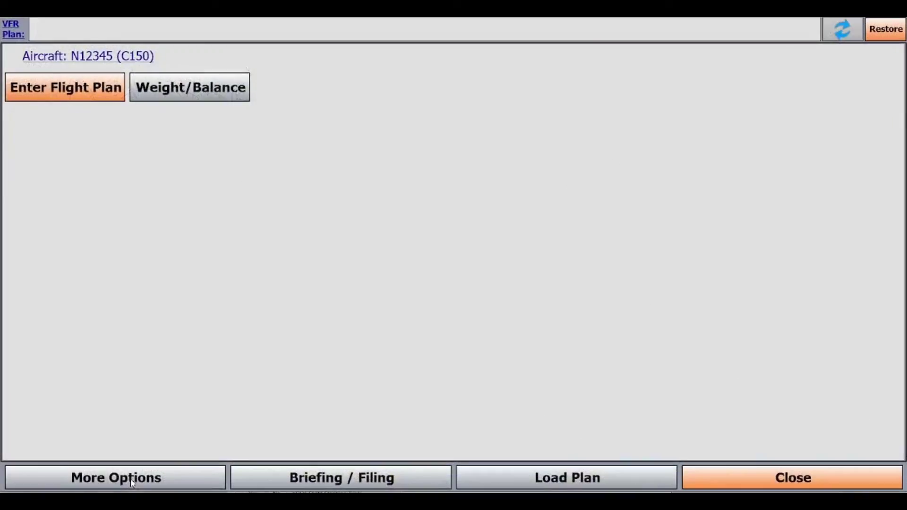
left_click(89, 80)
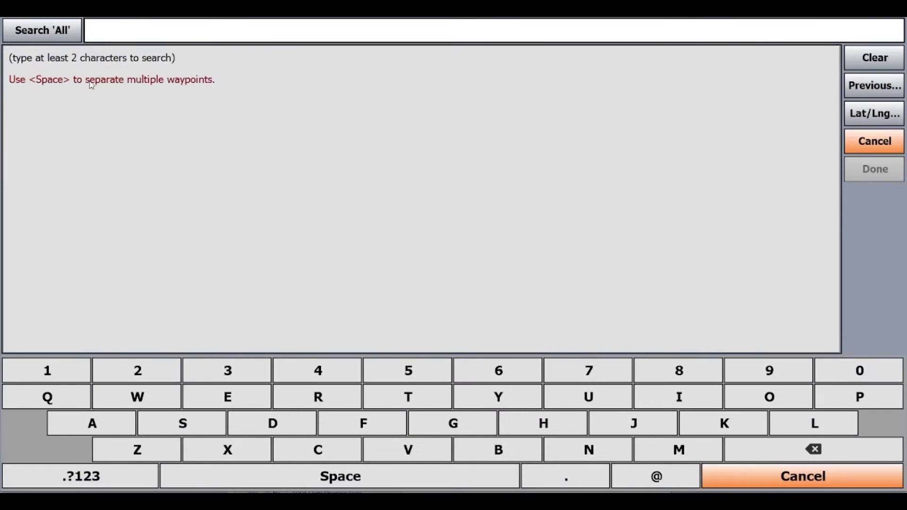
type("KTKI")
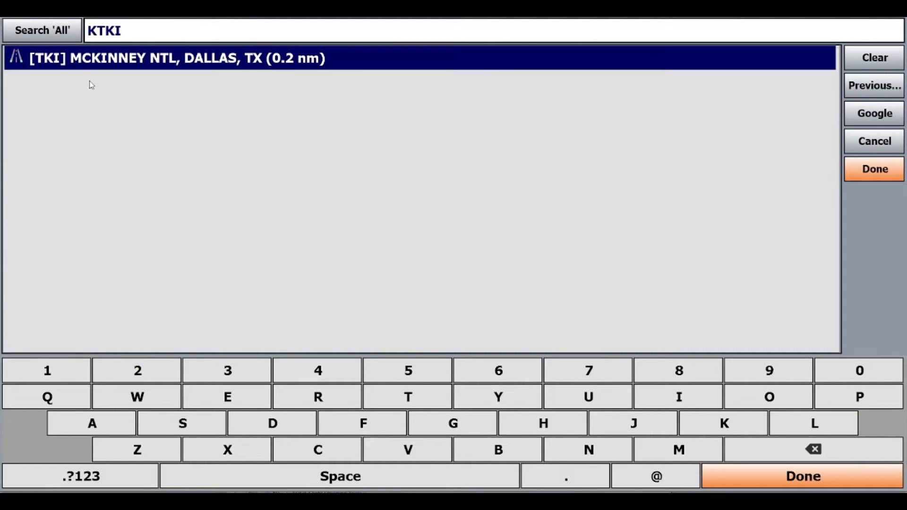
type(" KDUA")
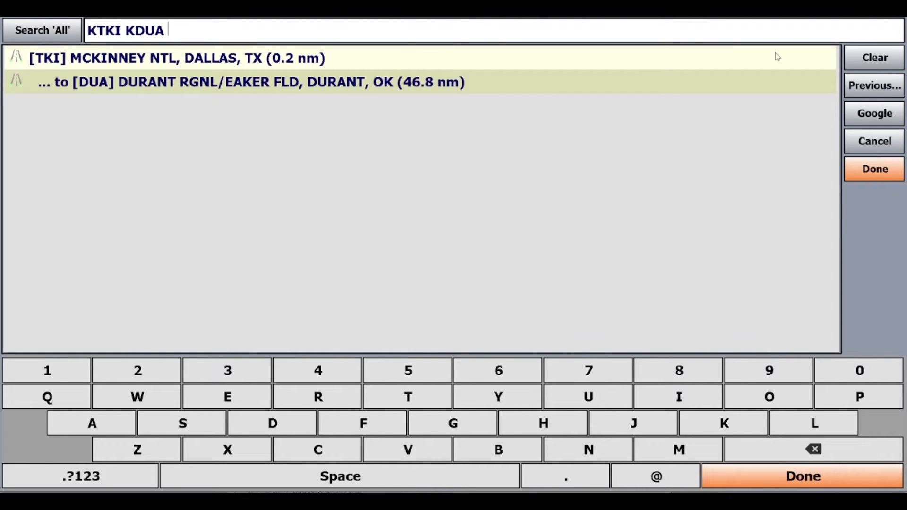
left_click(864, 171)
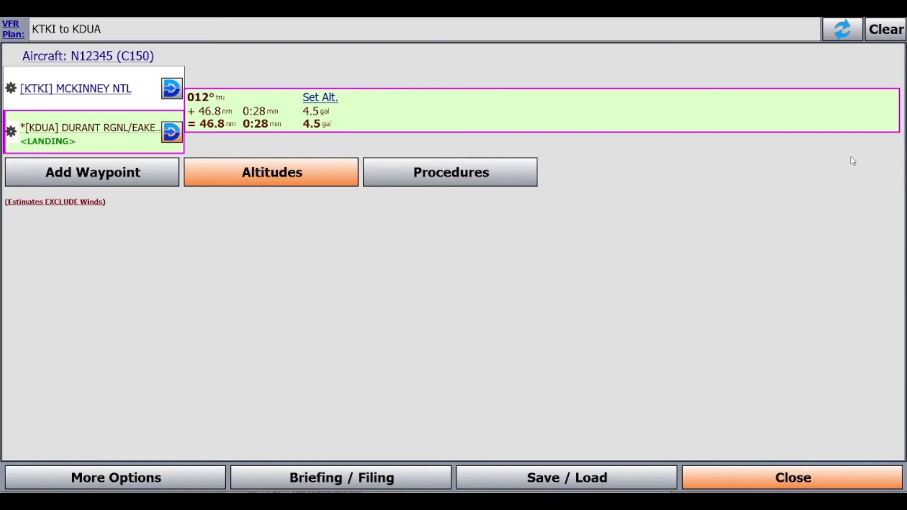
- Request the KTKI–KDUA weather briefing, review it down to the NOTAM sections, then close it
left_click(398, 476)
left_click(553, 369)
scroll(588, 316, "down", 10)
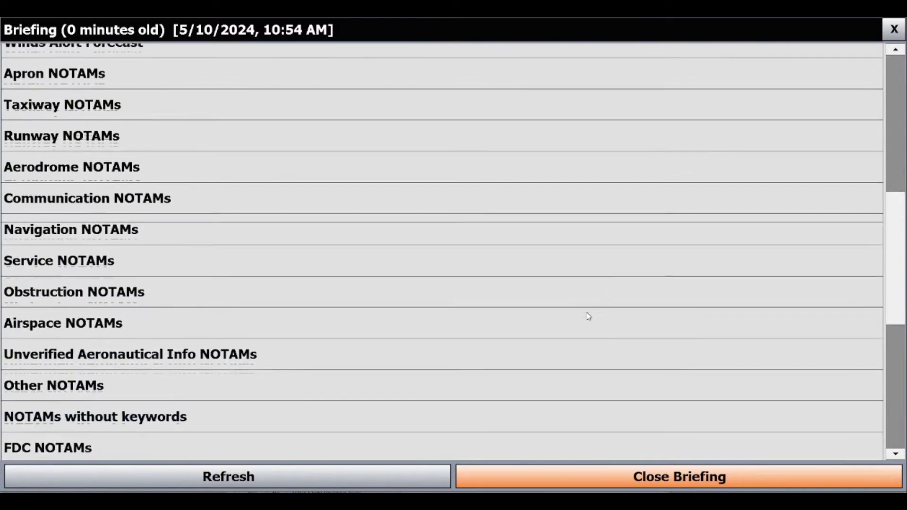
scroll(588, 316, "down", 4)
scroll(575, 319, "up", 13)
scroll(251, 222, "up", 2)
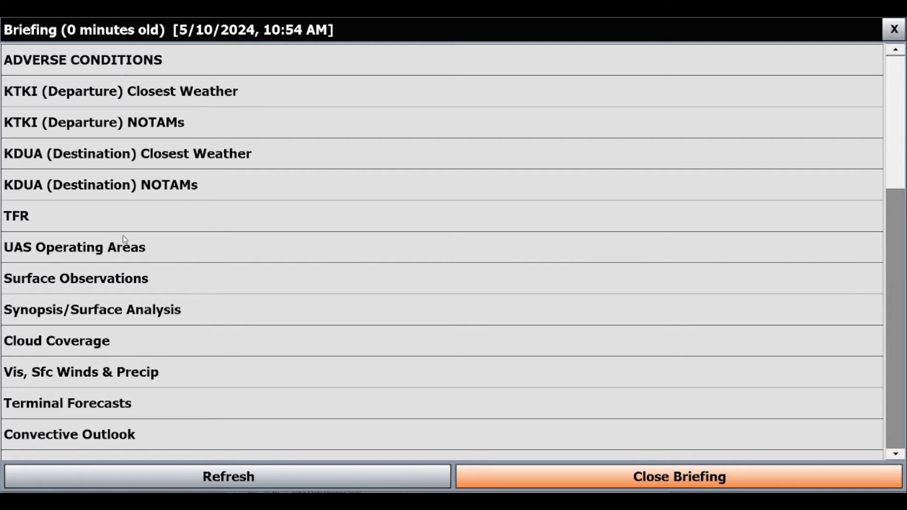
scroll(81, 219, "down", 3)
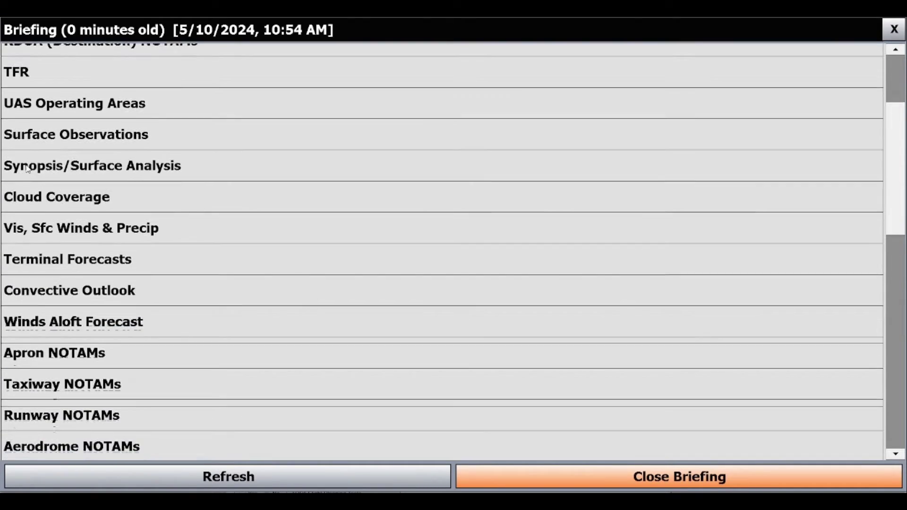
scroll(20, 174, "down", 1)
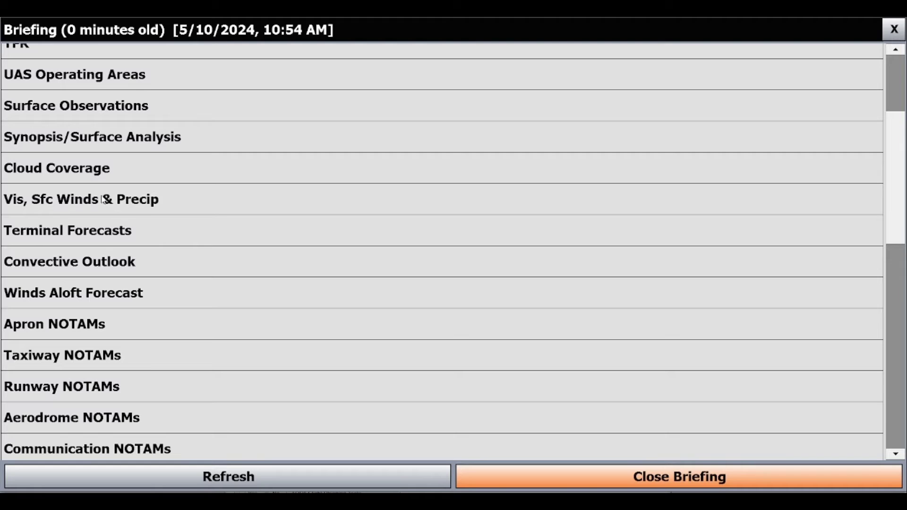
scroll(610, 289, "down", 1)
scroll(610, 291, "down", 1)
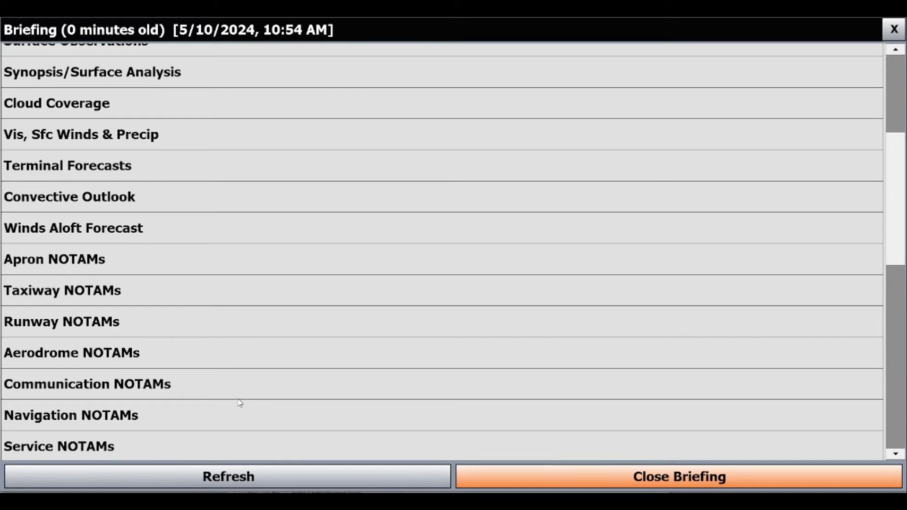
scroll(240, 402, "down", 3)
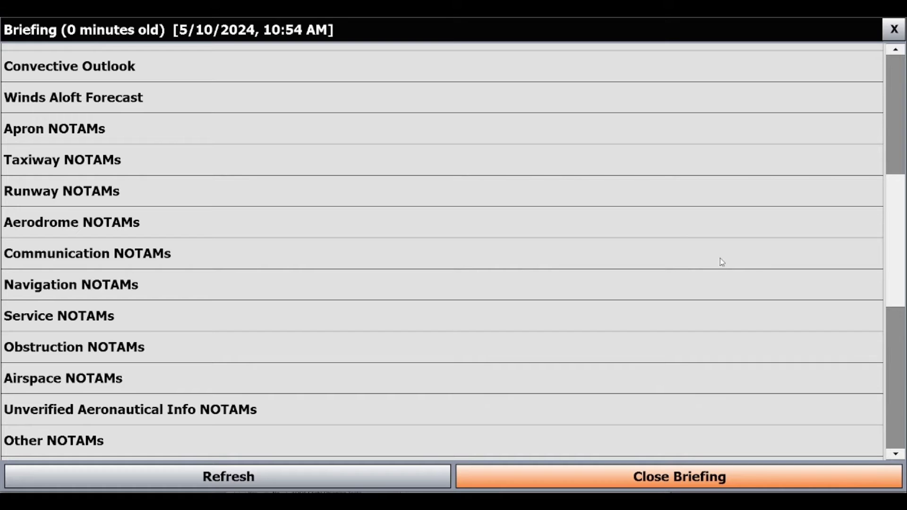
left_click(716, 475)
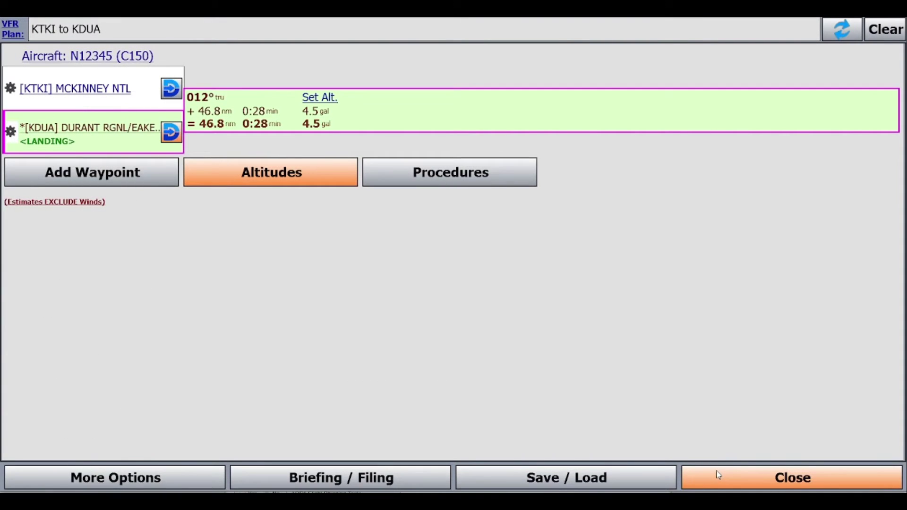
- Start a new filing form keeping VFR rules, and review its 3000 ft cruise and 28-minute duration
left_click(383, 480)
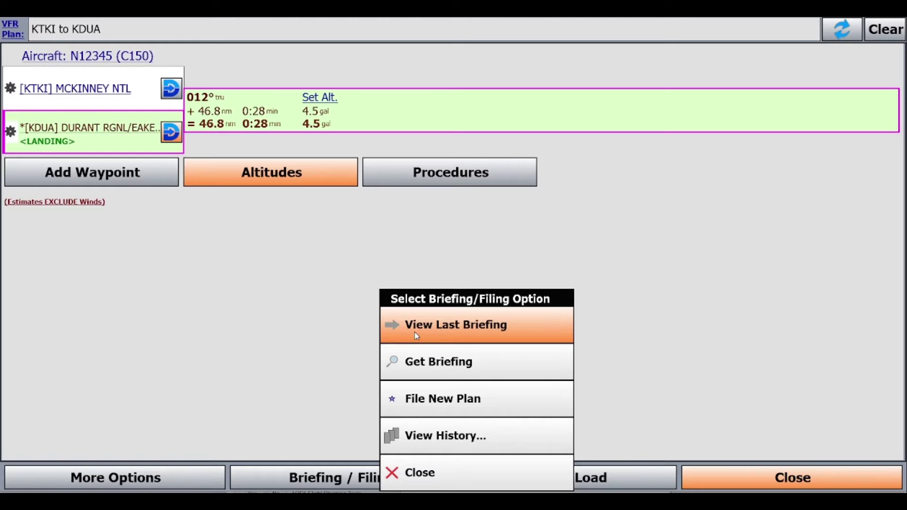
left_click(494, 396)
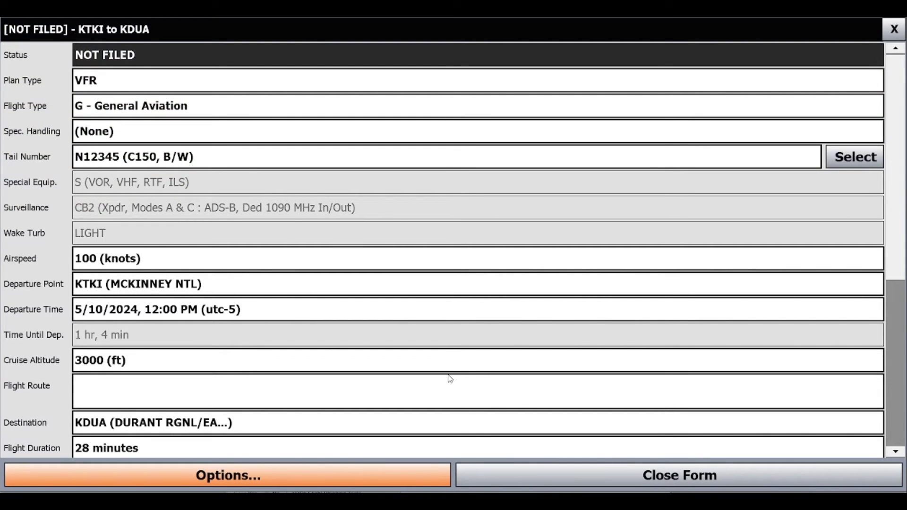
scroll(86, 98, "down", 10)
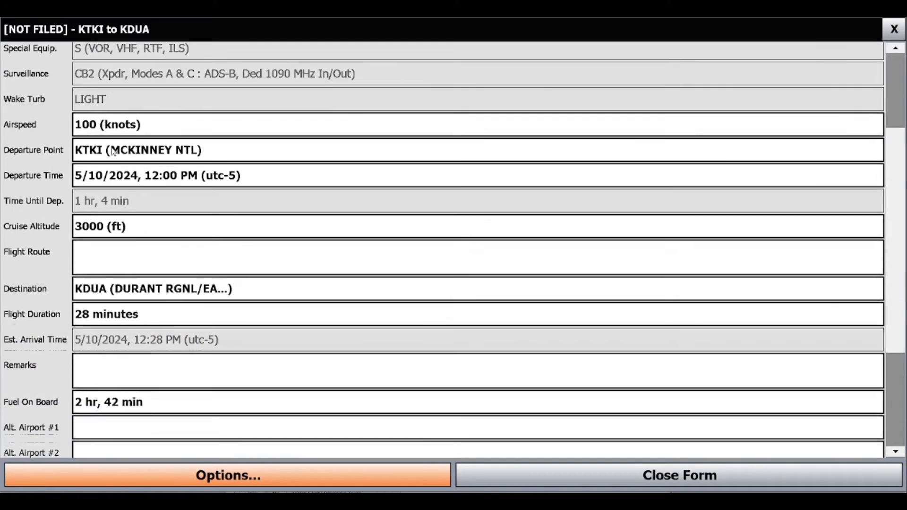
scroll(121, 134, "up", 8)
scroll(121, 133, "up", 3)
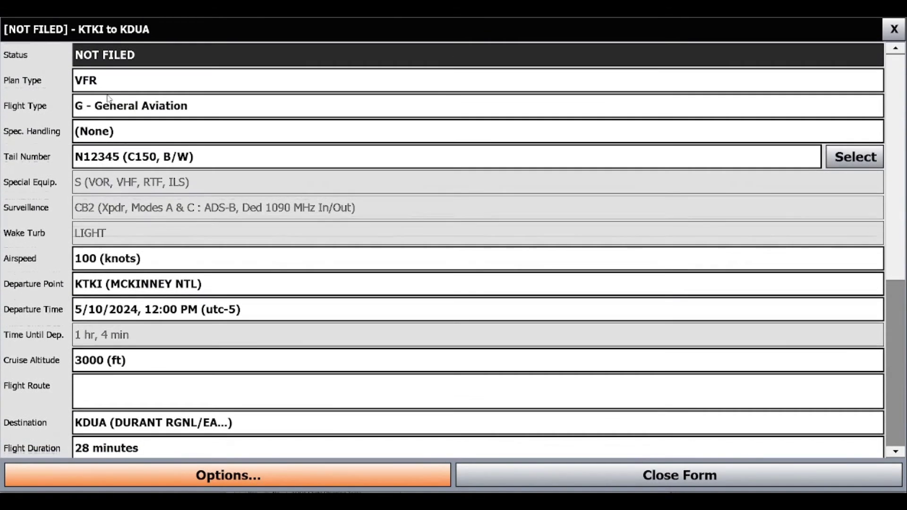
left_click(124, 85)
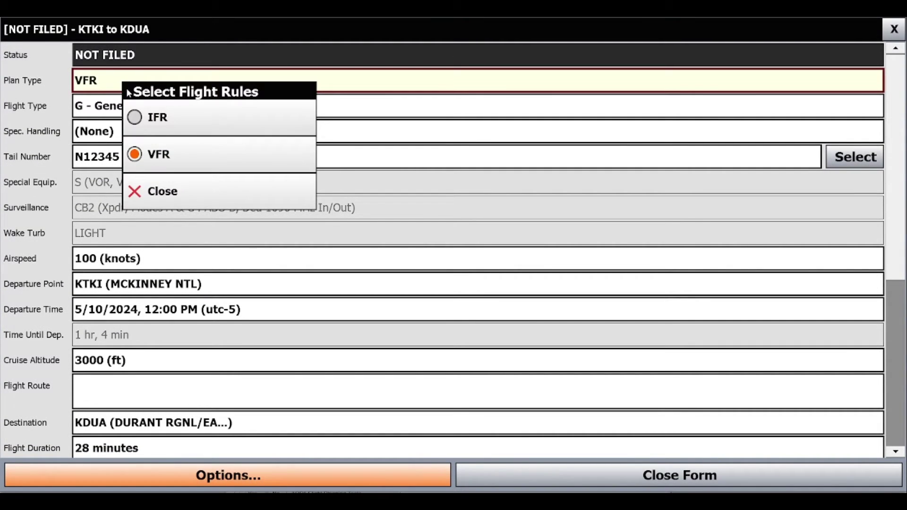
left_click(160, 188)
scroll(158, 190, "down", 1)
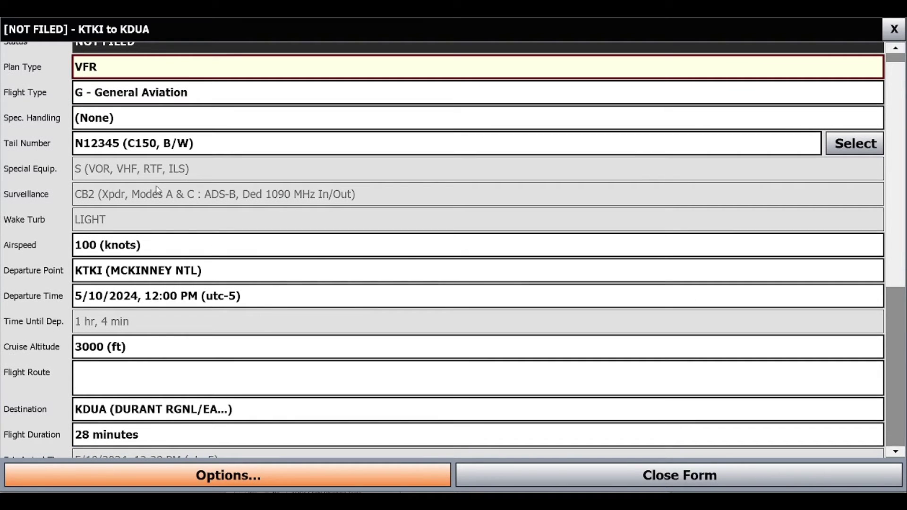
scroll(102, 104, "down", 1)
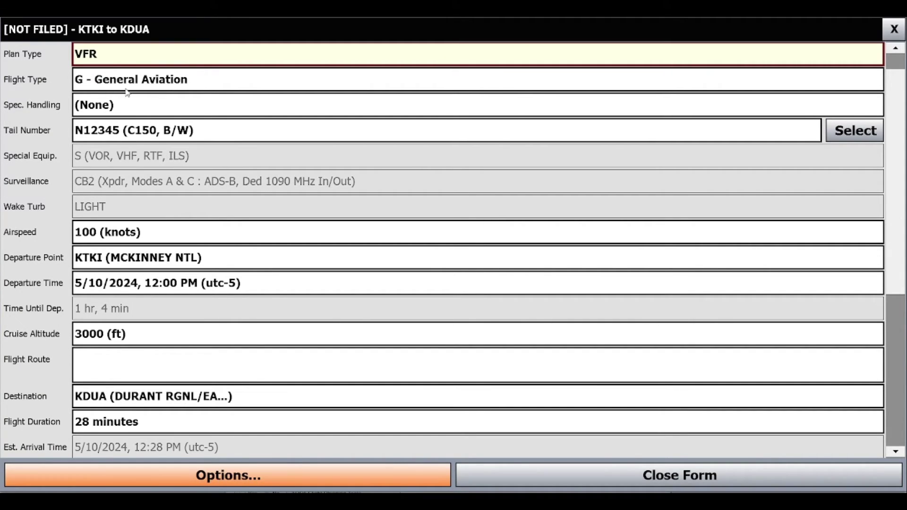
scroll(90, 83, "down", 5)
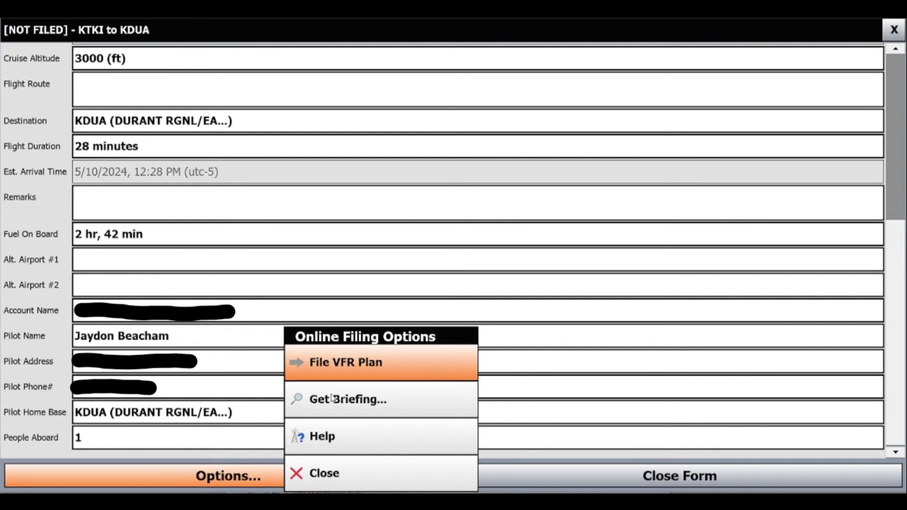
- File the KTKI–KDUA VFR plan online, confirming and acknowledging the success message
left_click(336, 362)
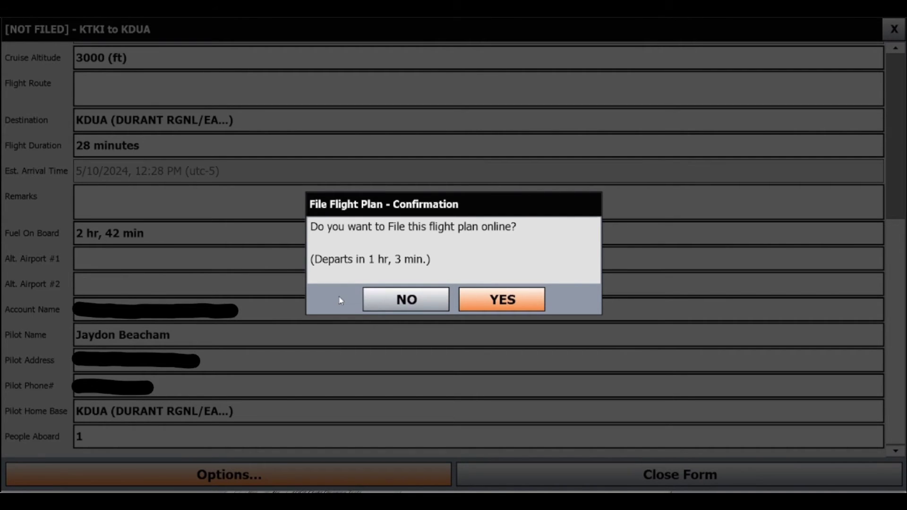
left_click(500, 301)
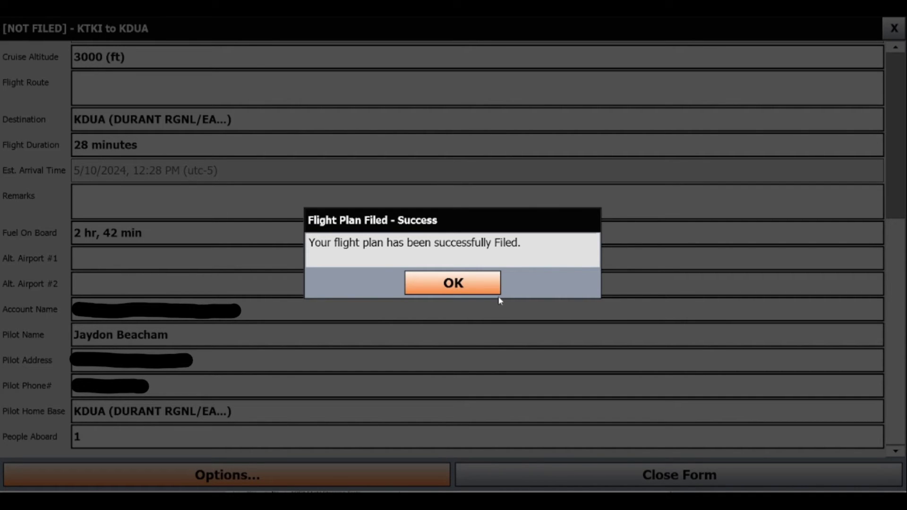
left_click(534, 481)
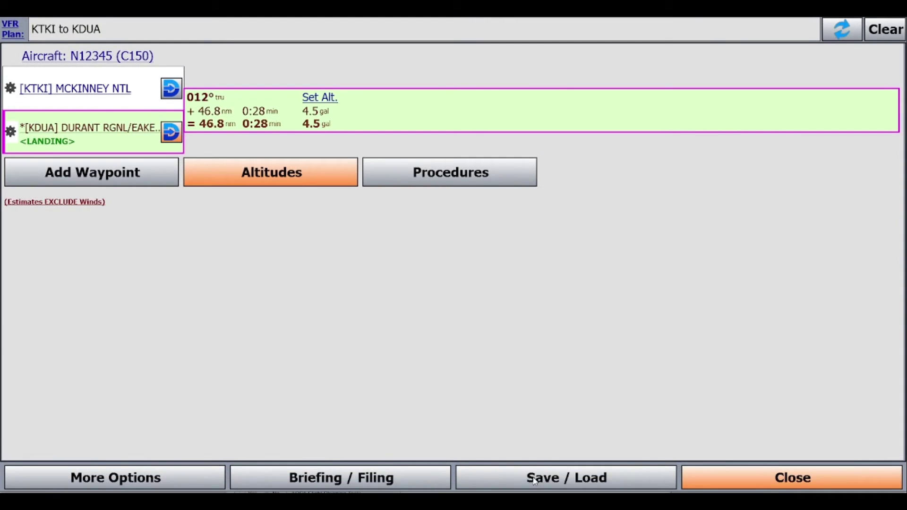
- View the filed KTKI–KDUA plan to check its status reads FILED
left_click(421, 477)
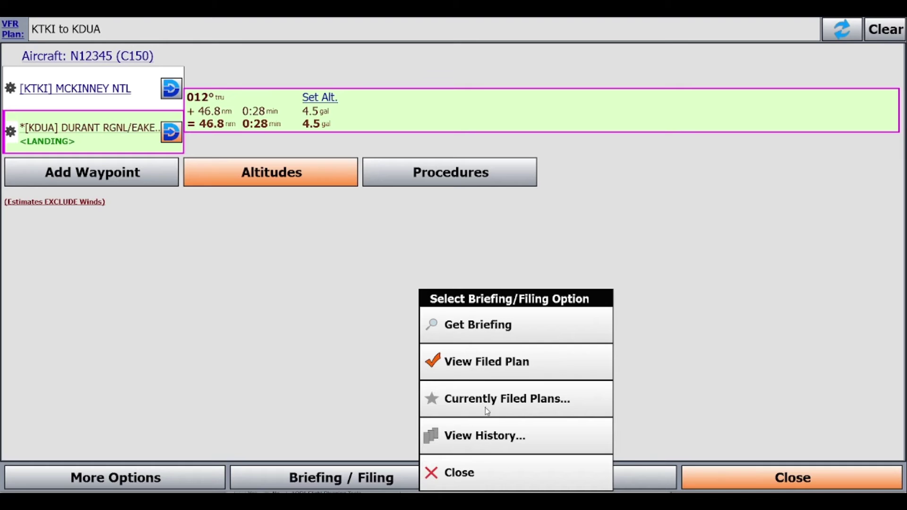
left_click(490, 373)
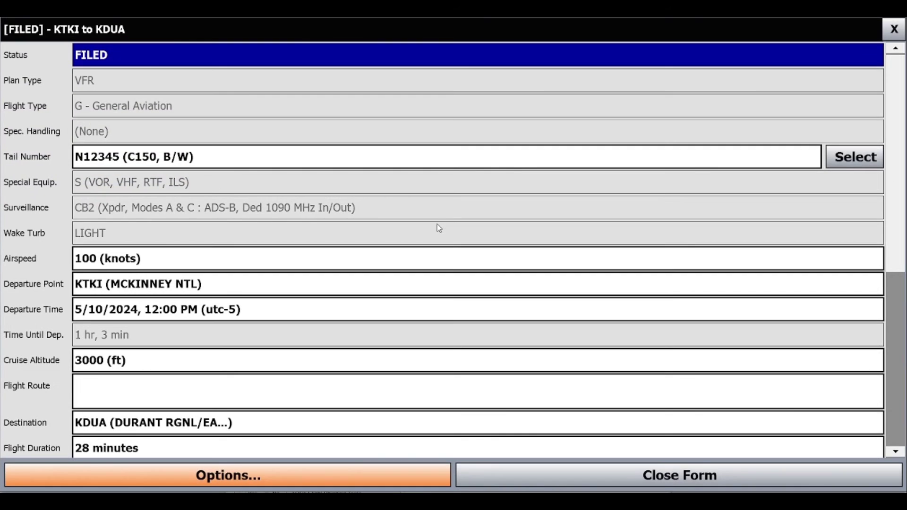
- Cancel the filed VFR plan online, confirming and acknowledging the success message
left_click(391, 469)
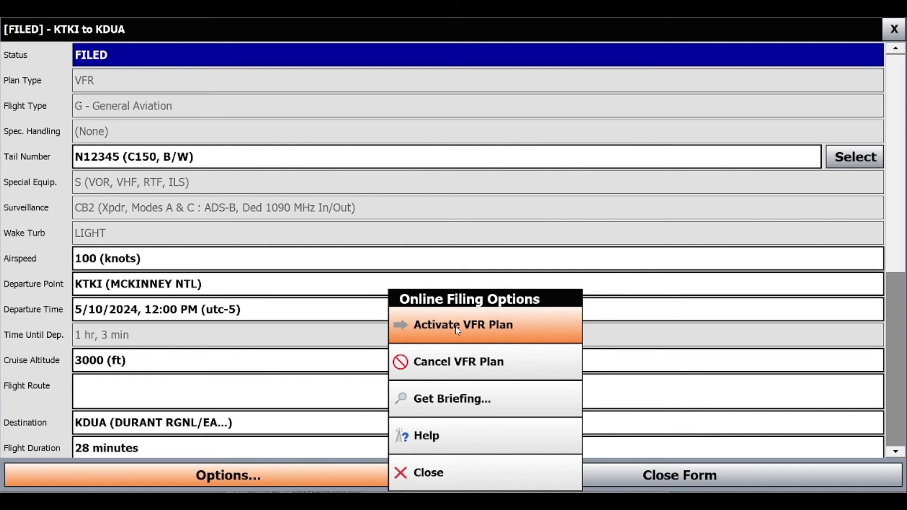
left_click(473, 363)
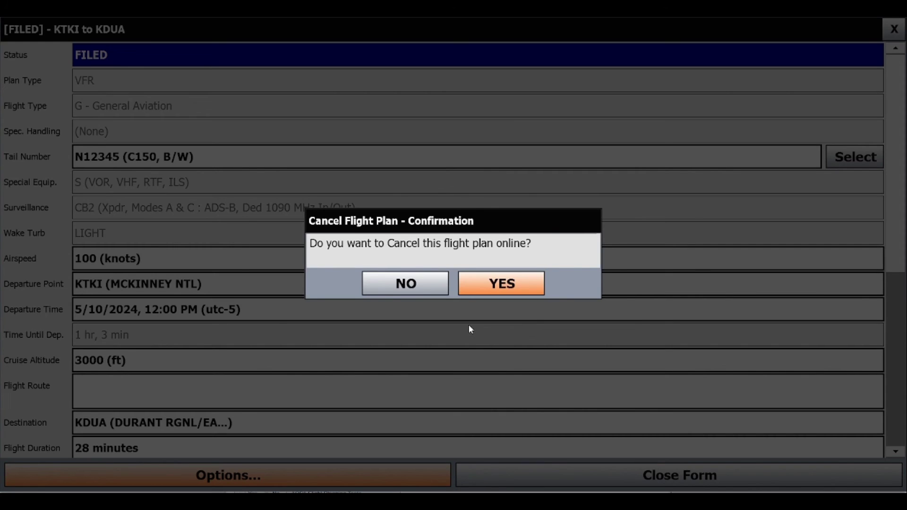
left_click(474, 274)
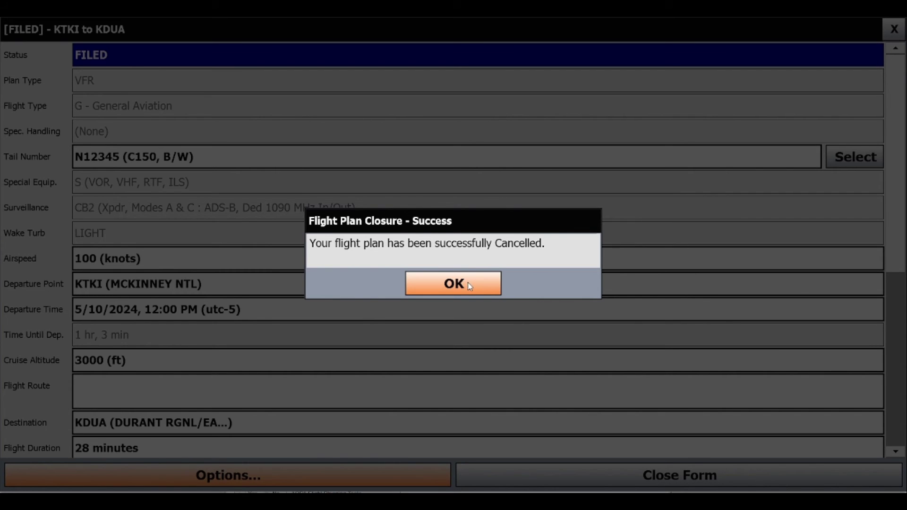
left_click(467, 283)
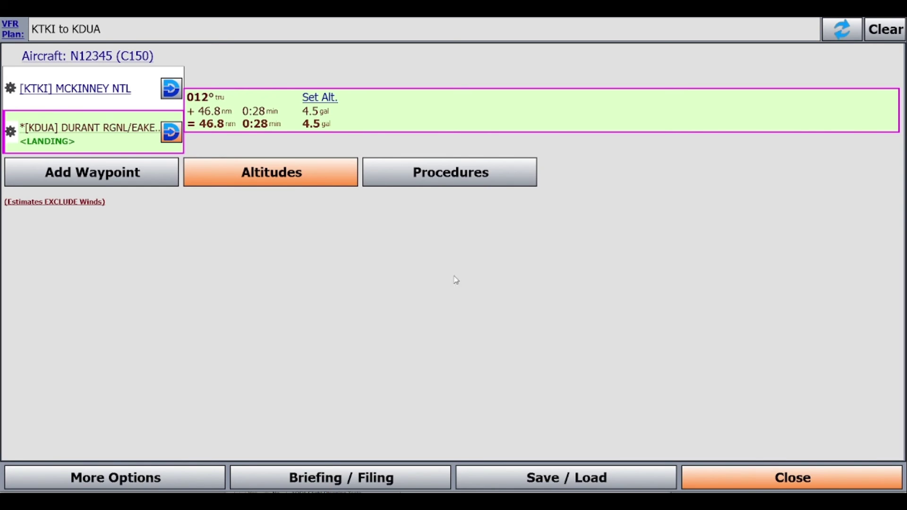
- Check no filed plan remains, then close the flight plan panel to show the route on the chart
left_click(411, 474)
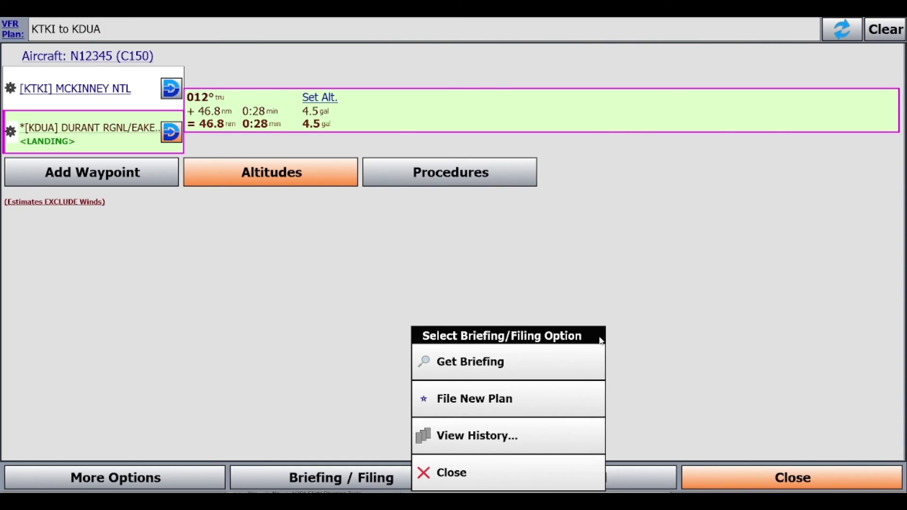
left_click(588, 470)
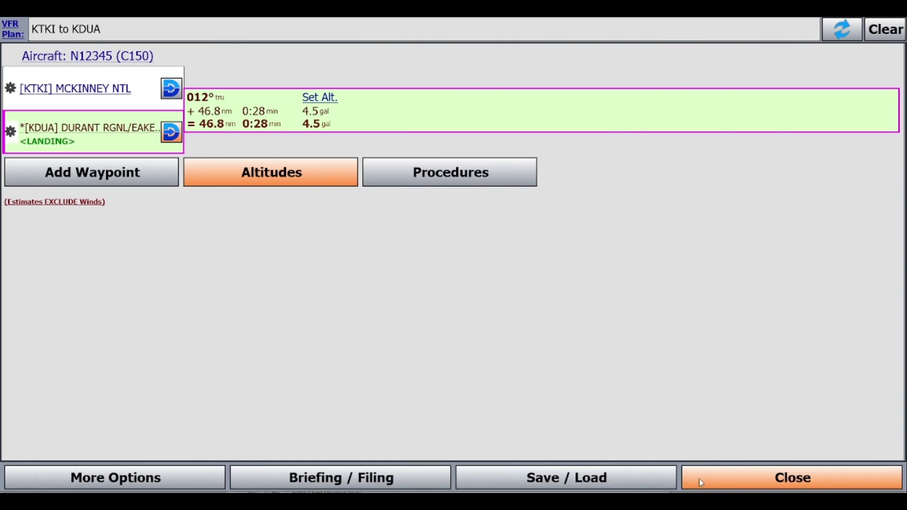
left_click(701, 482)
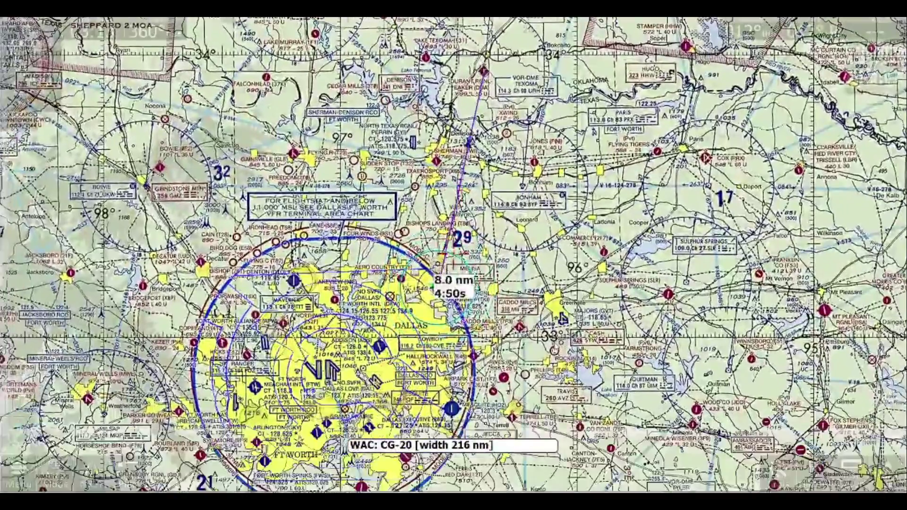